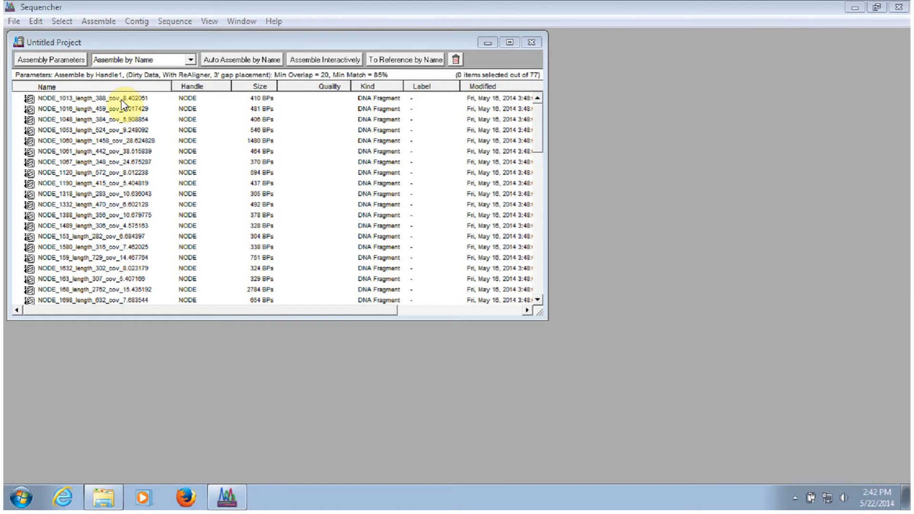
Select the first three NODE sequences and open each of them in Connections.
left_click(105, 98)
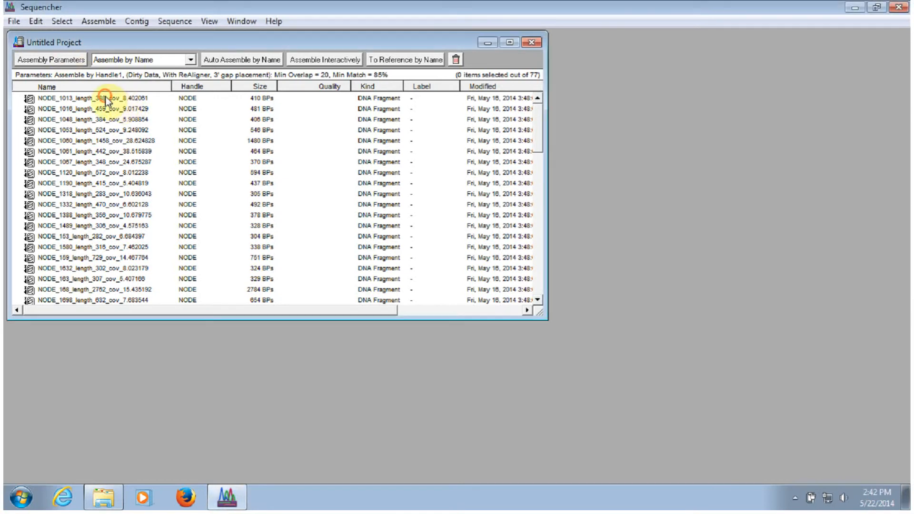
left_click(106, 98)
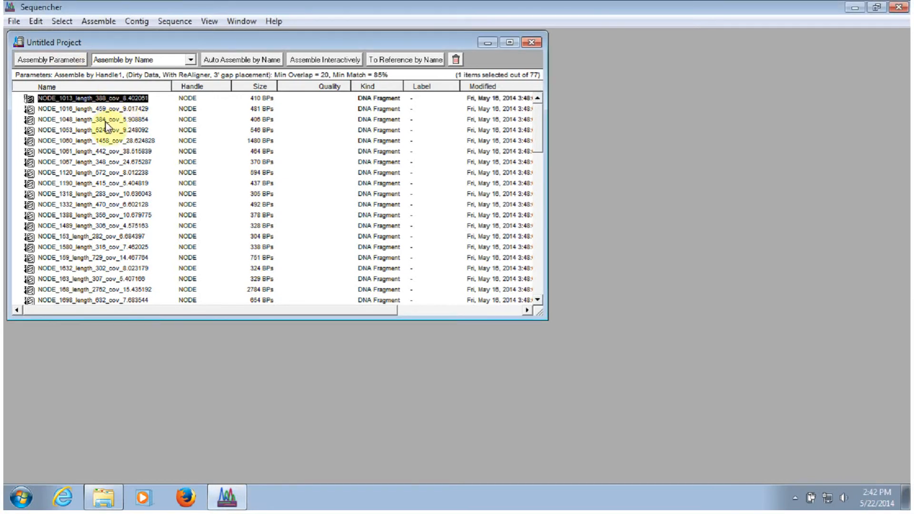
left_click(109, 119, "shift")
left_click(239, 21)
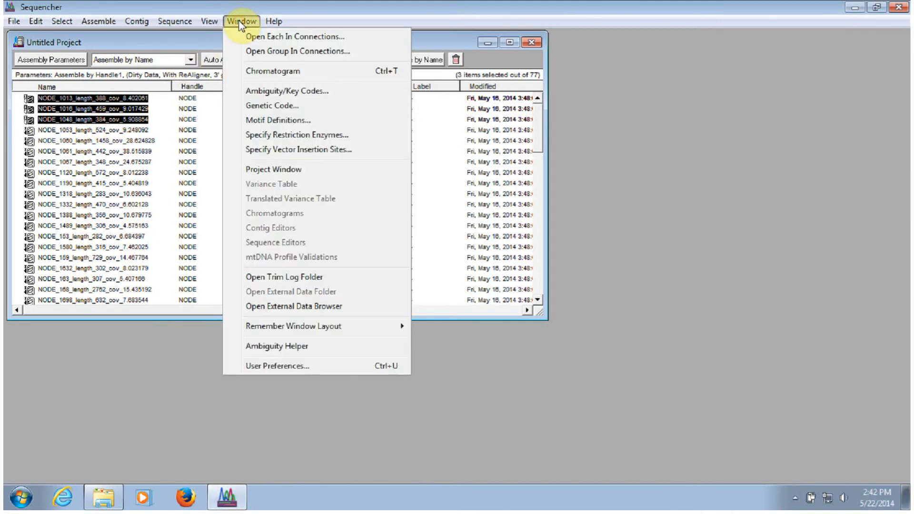
left_click(258, 37)
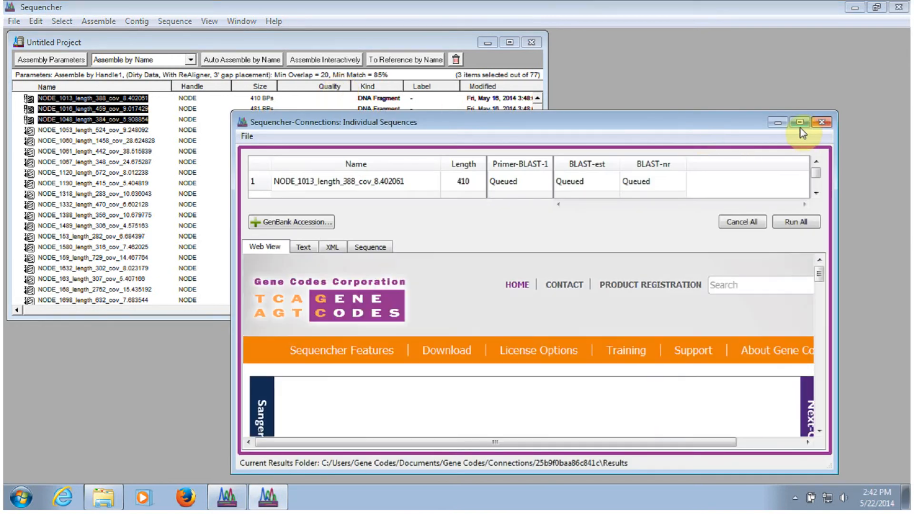
Maximize the Connections window, enlarge the sequence table, and accept the BLAST-est channel options with the est database and megablast.
left_click(800, 124)
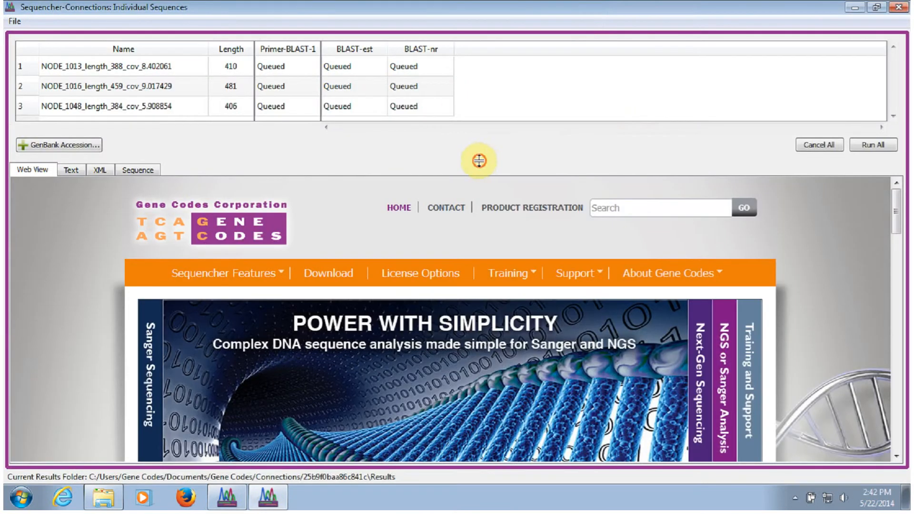
left_click_drag(479, 161, 480, 214)
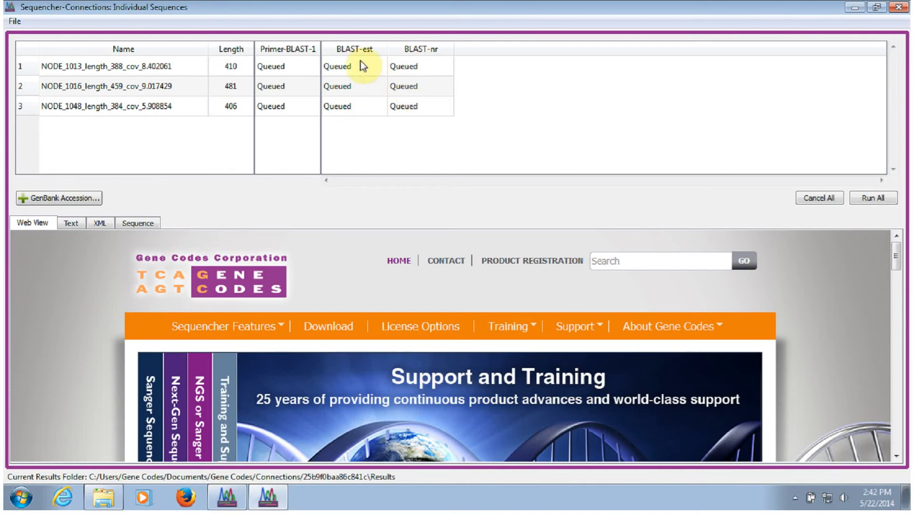
right_click(355, 47)
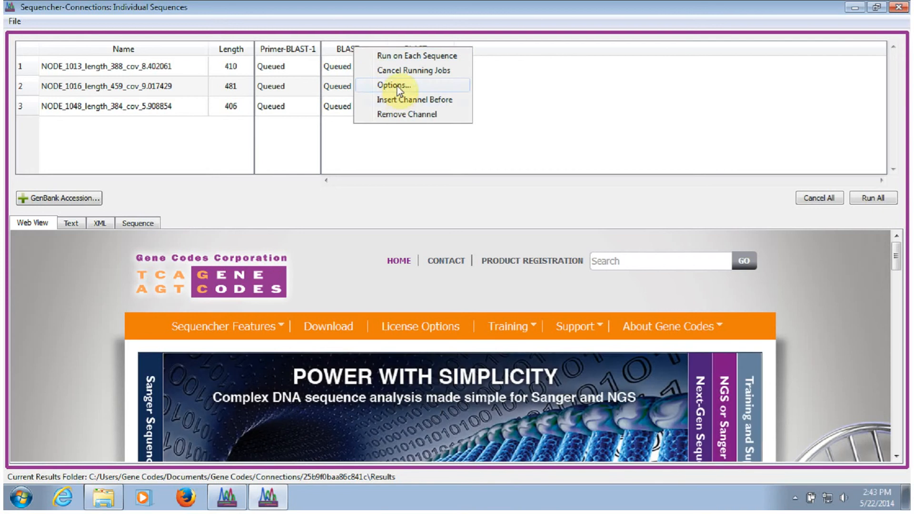
left_click(396, 86)
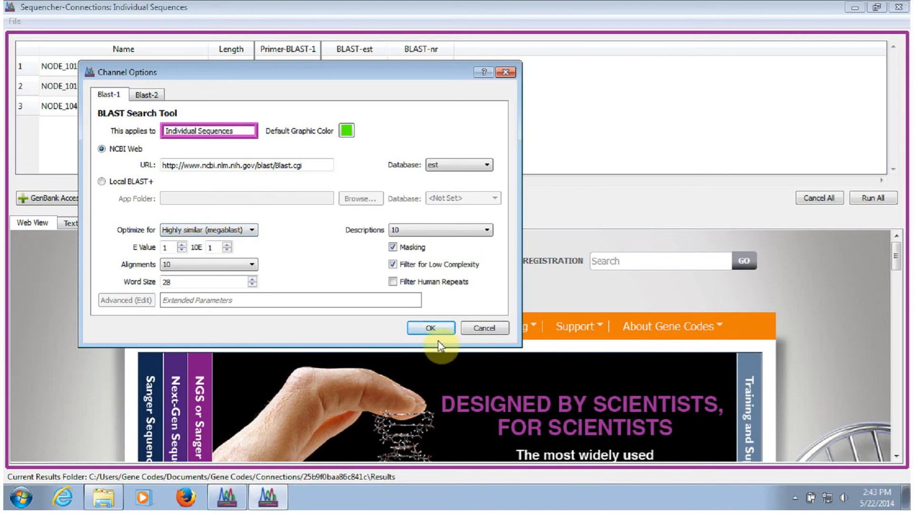
left_click(432, 329)
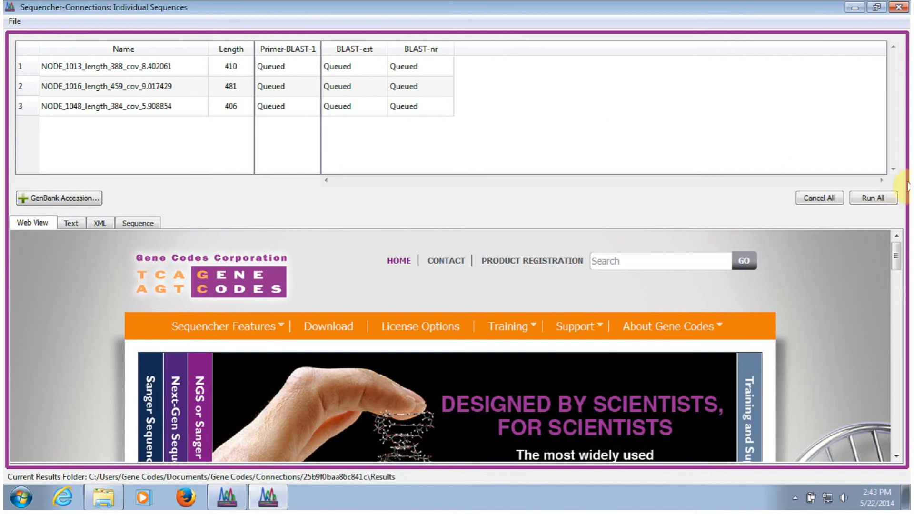
Run all BLAST channels on the queued sequences and view the BLAST-est hits for the first sequence.
left_click(874, 199)
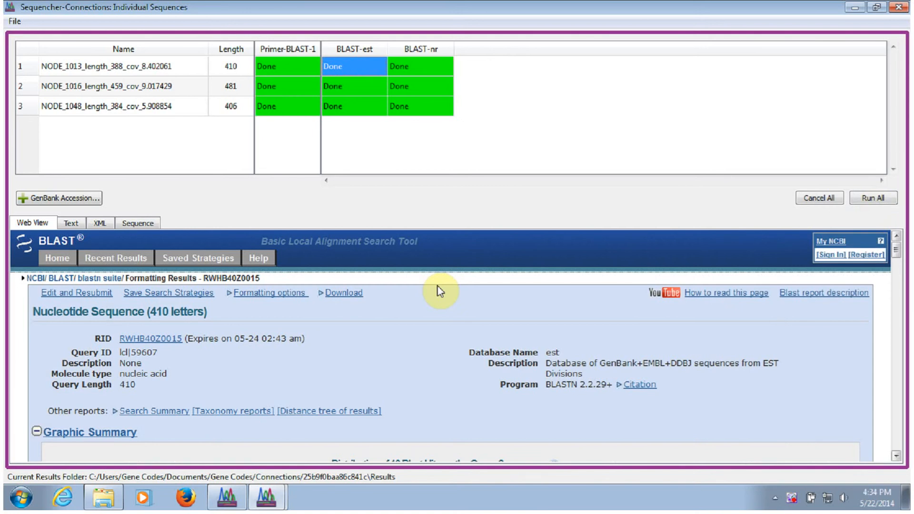
left_click(345, 62)
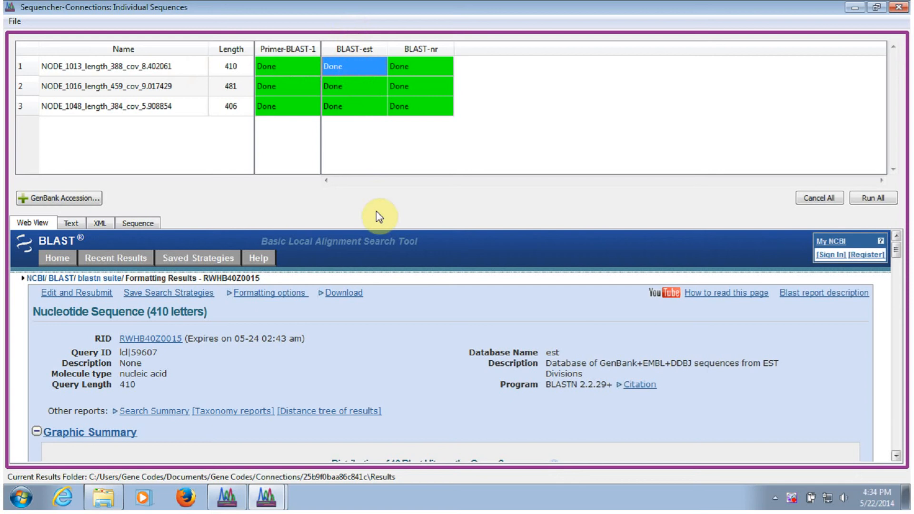
scroll(431, 322, "down", 3)
scroll(477, 318, "down", 12)
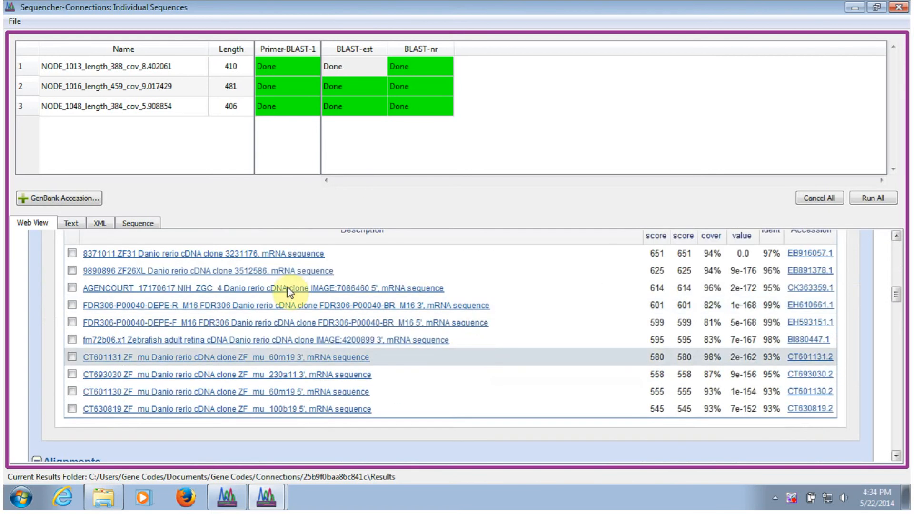
Open the hit schematic for the first sequence, NODE_1013_length_388_cov_8.402061, and maximize it.
left_click(105, 67)
right_click(104, 67)
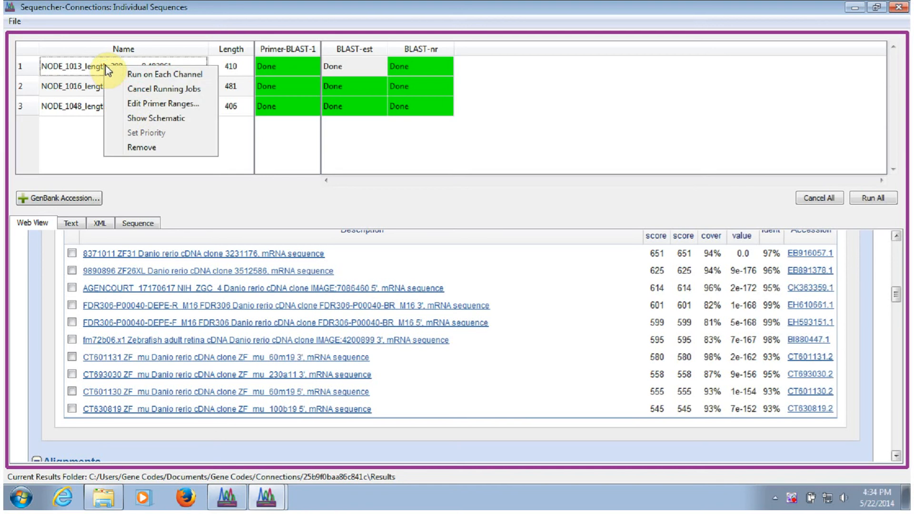
left_click(153, 119)
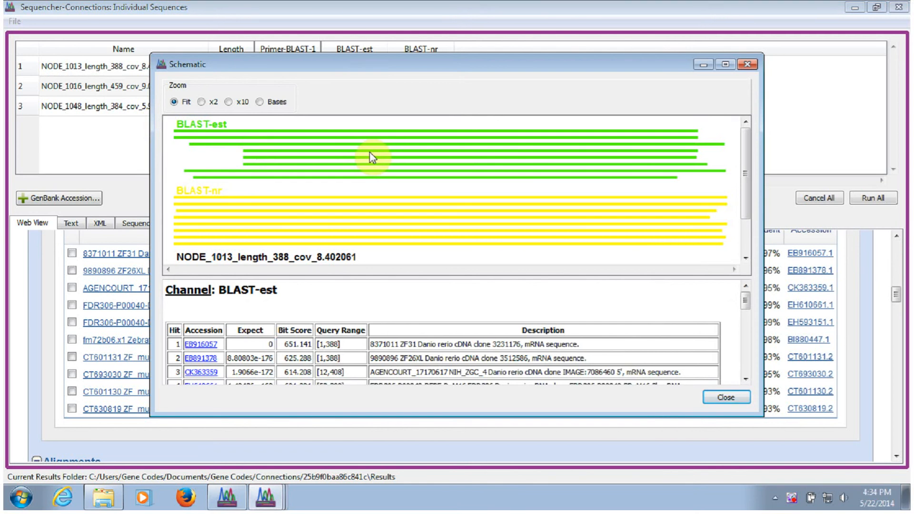
mouse_move(372, 157)
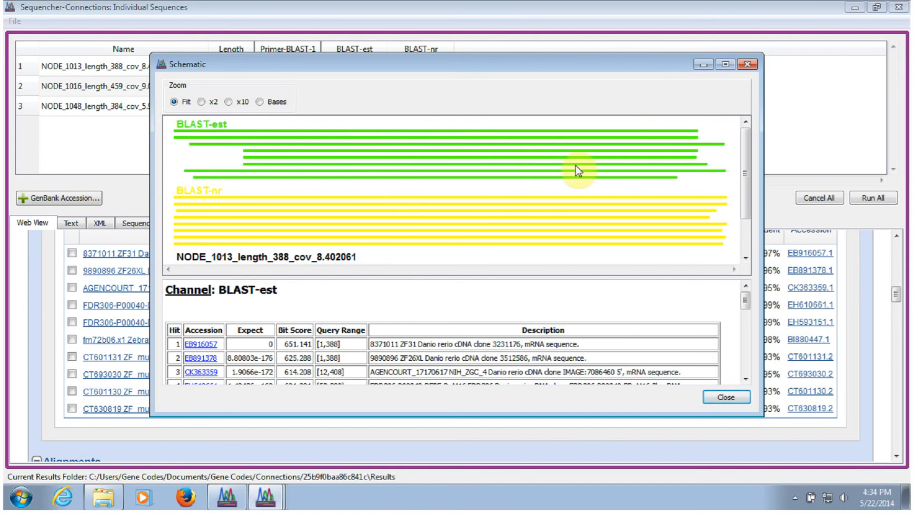
mouse_move(577, 171)
left_click(725, 64)
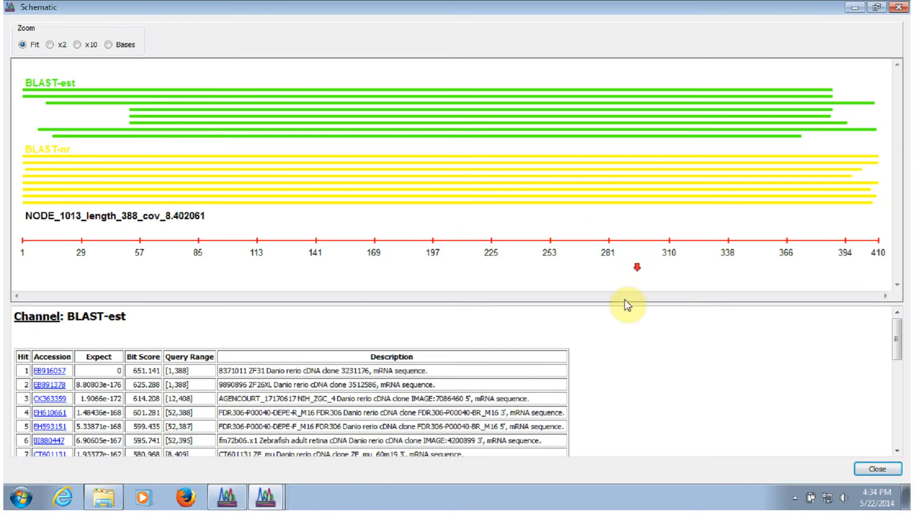
View the CK363359 accession record in a new window and scroll through its GenBank sequence.
scroll(646, 369, "down", 3)
scroll(643, 365, "down", 5)
scroll(641, 364, "up", 8)
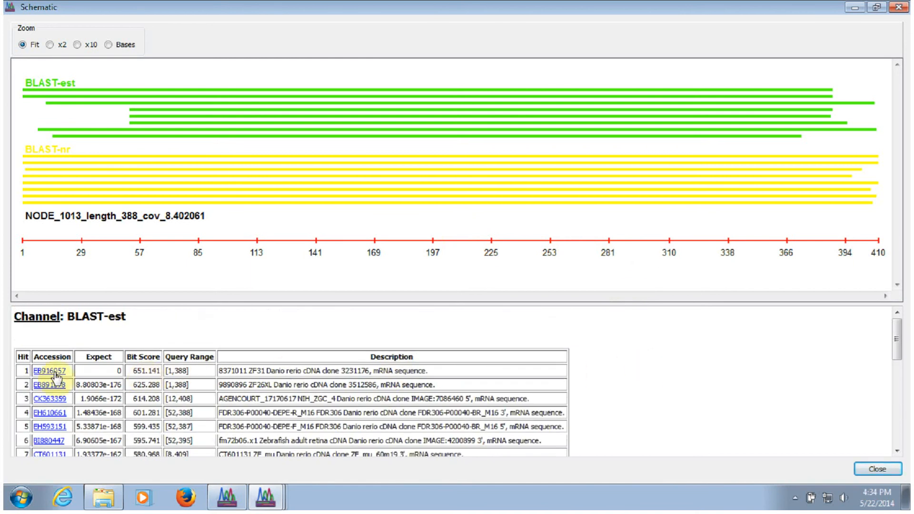
right_click(49, 402)
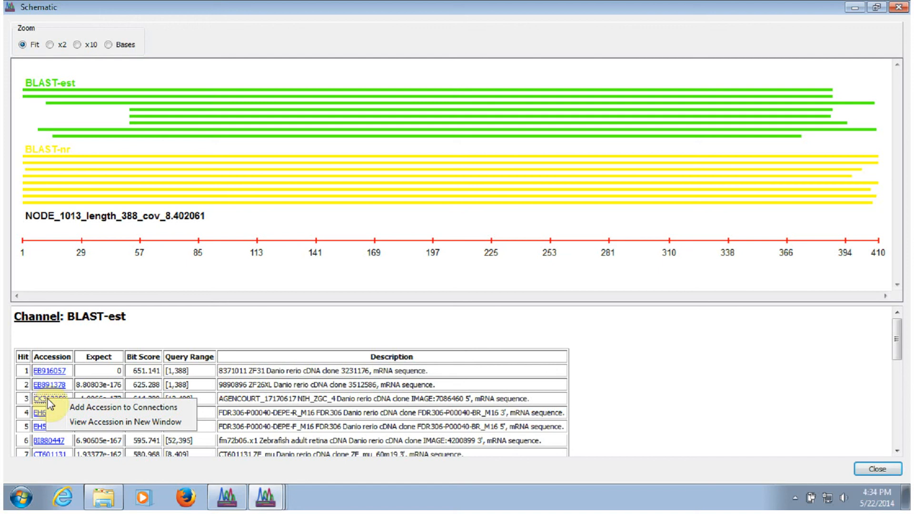
left_click(107, 423)
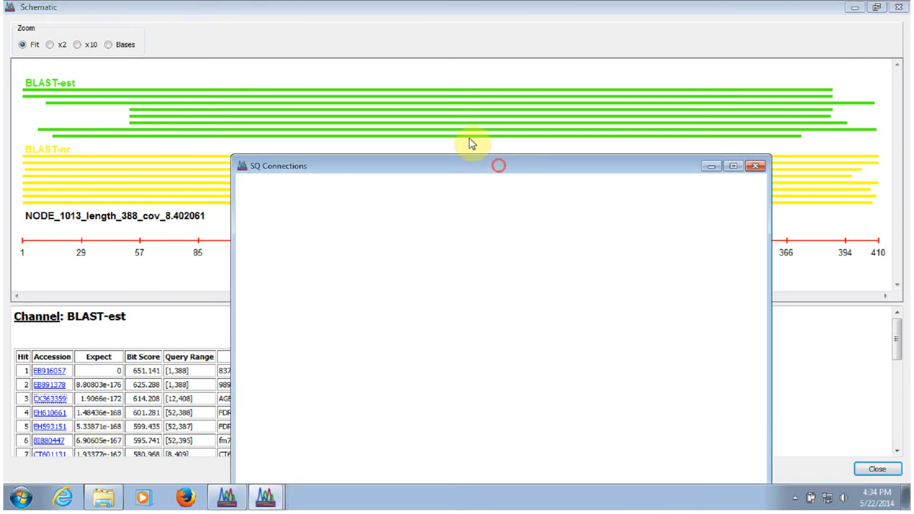
left_click_drag(499, 165, 414, 49)
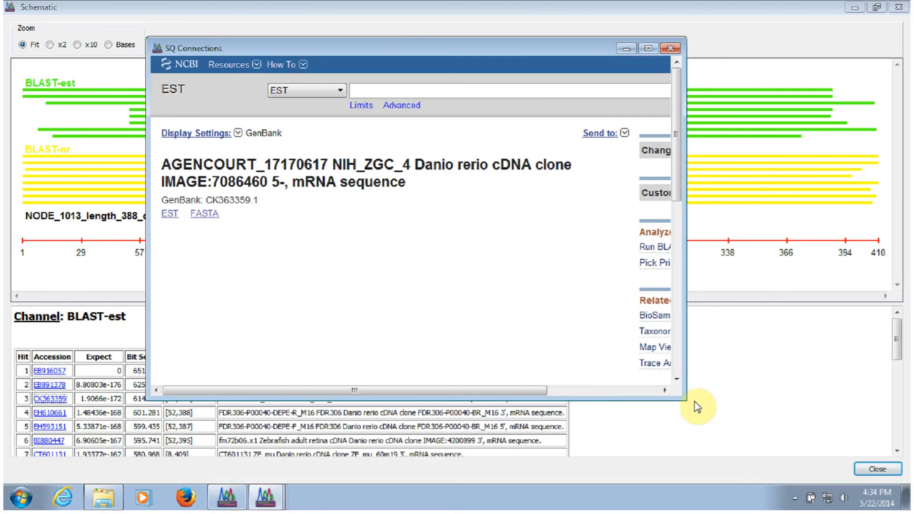
left_click_drag(679, 155, 694, 323)
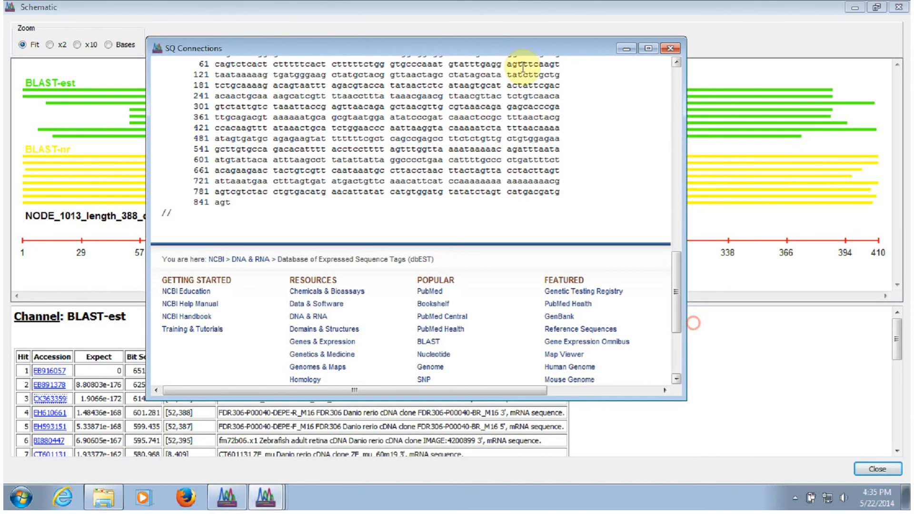
left_click(475, 10)
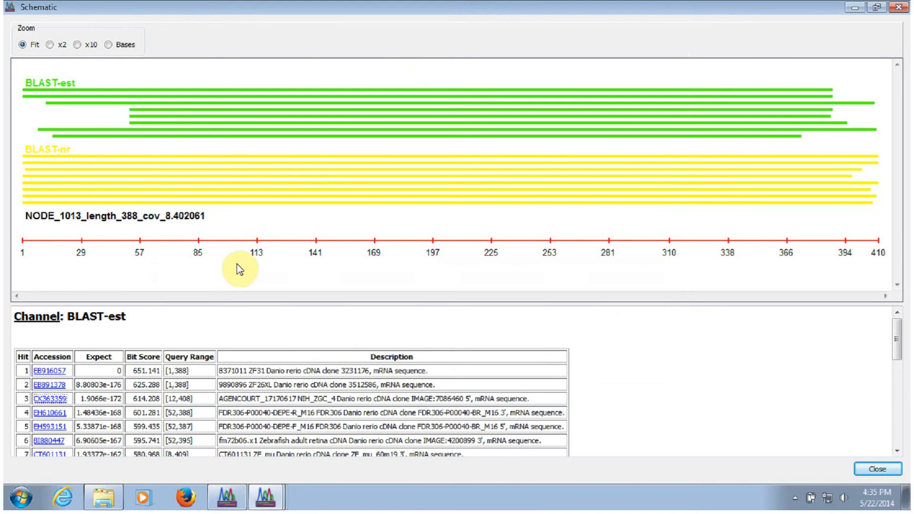
Add accession CK363359 to Connections and return to the Connections window.
left_click(52, 401)
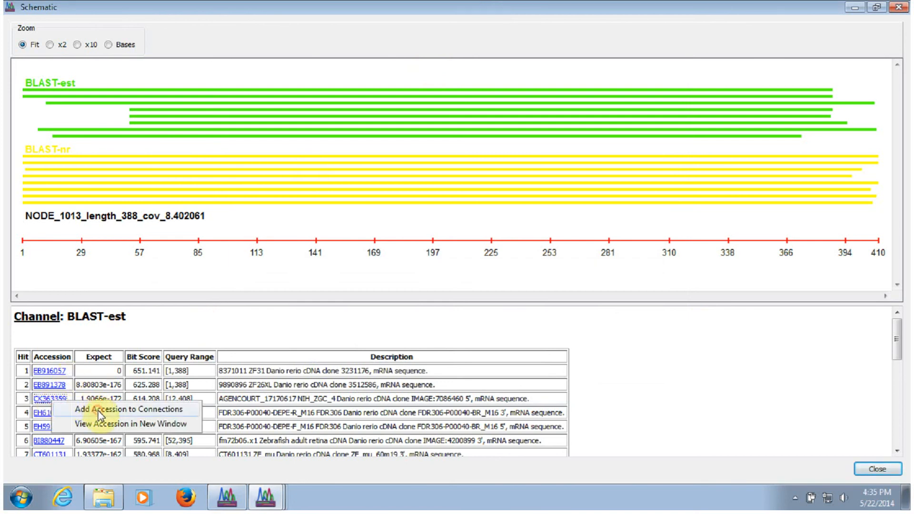
left_click(98, 412)
left_click(854, 9)
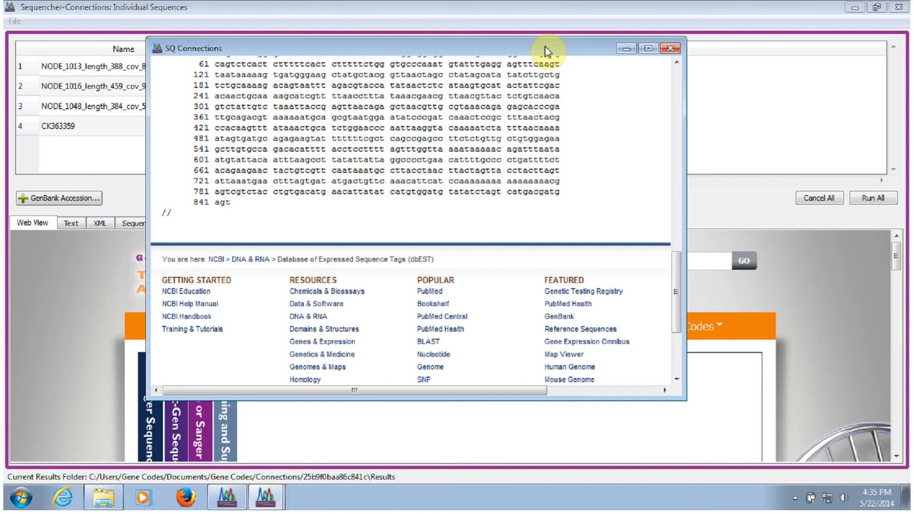
left_click(204, 7)
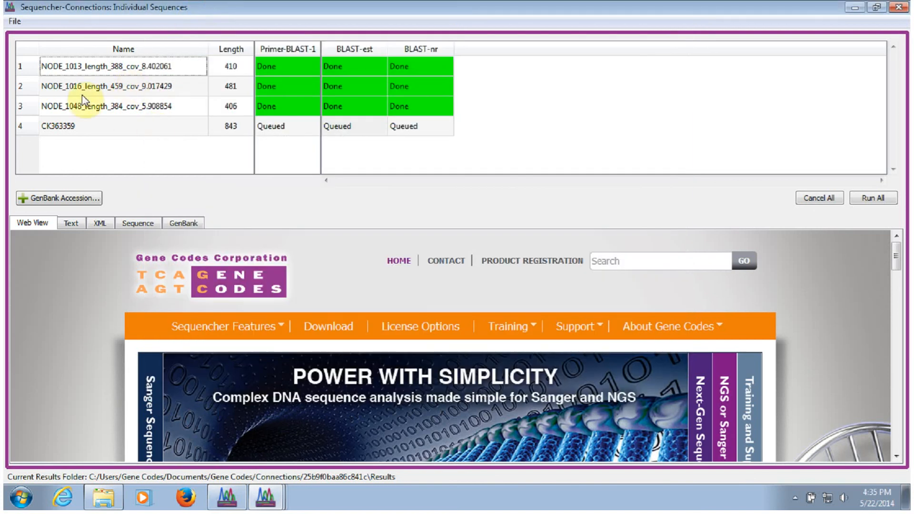